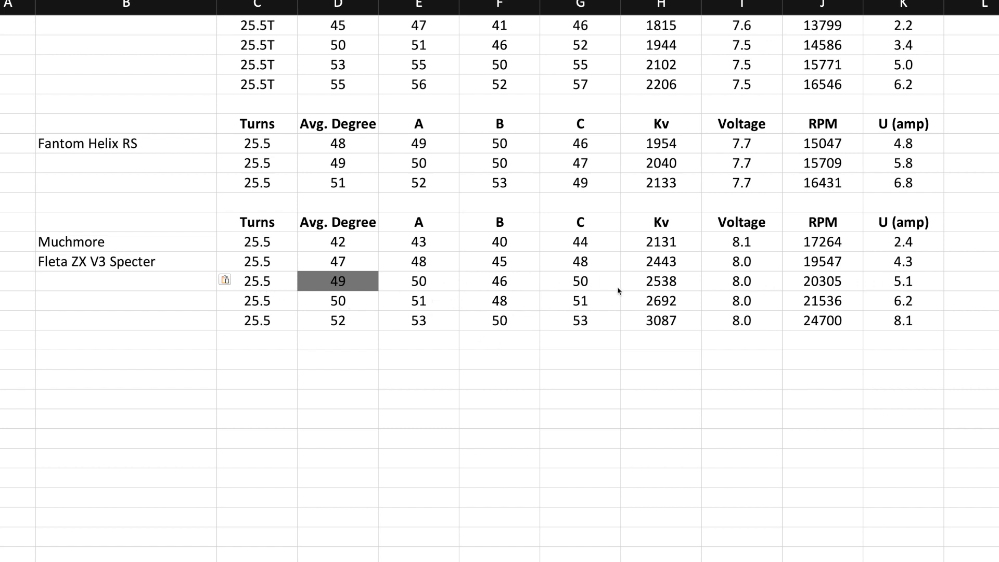
- Highlight the Fleta ZX V3 Specter's 2538 Kv reading in the 25.5-turn dyno table
key(Down)
click(647, 282)
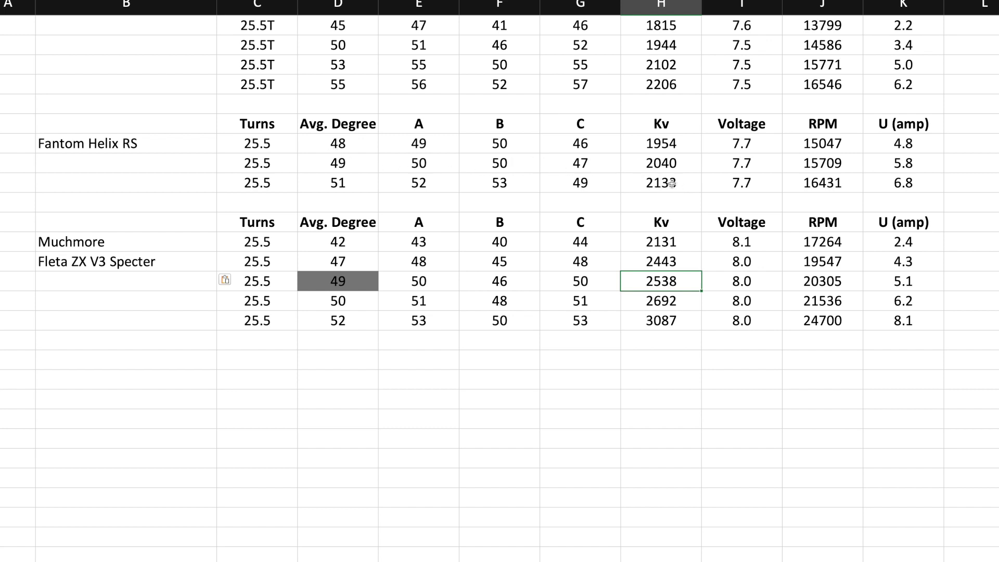
- Compare the Fantom Helix RS Kv readings 2040 and 1954 against the Fleta's 2538 Kv
click(682, 166)
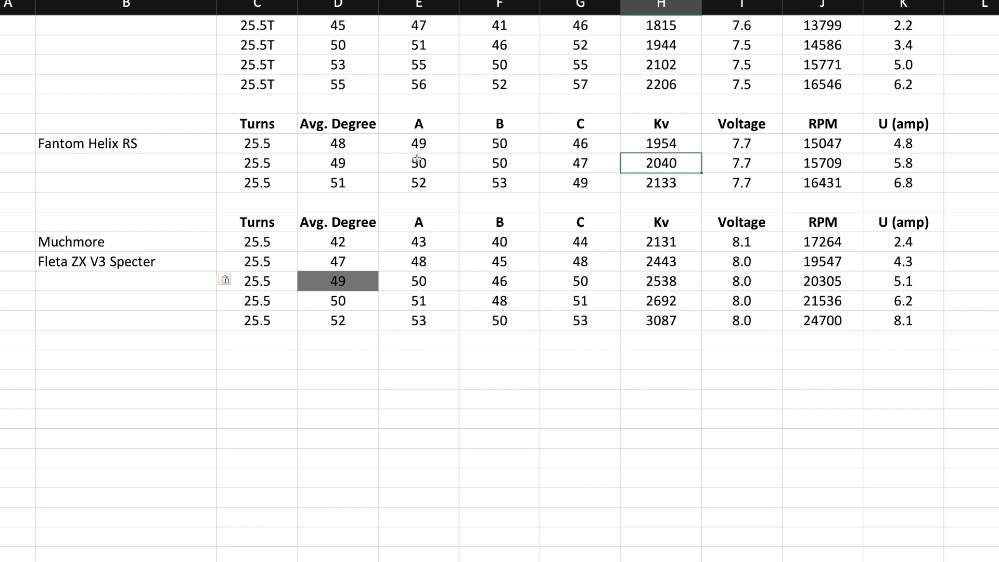
click(674, 148)
click(674, 163)
click(679, 276)
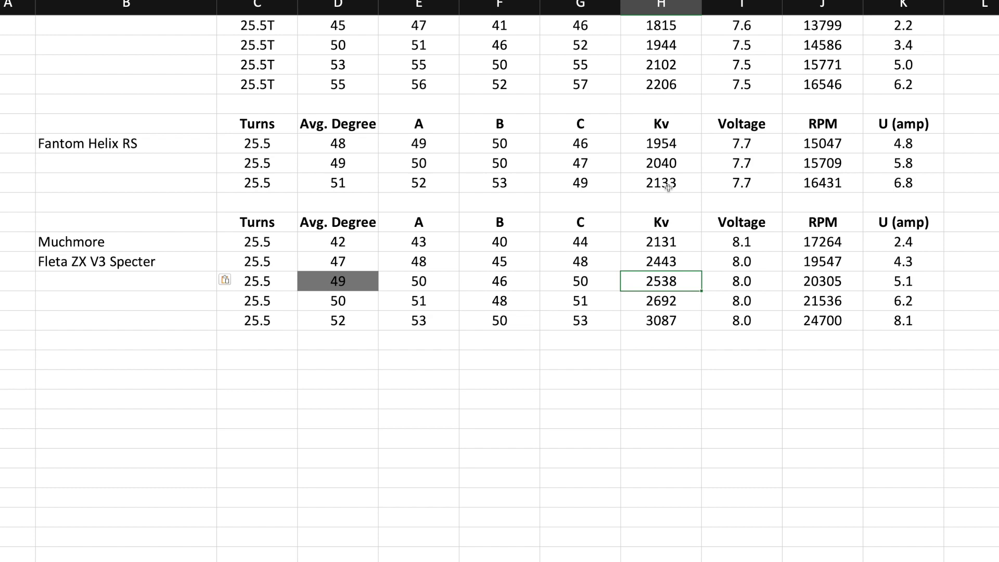
- Scroll up to the Trinity tables and highlight the Slot Machine's 2102 Kv reading
scroll(664, 184, up, 3)
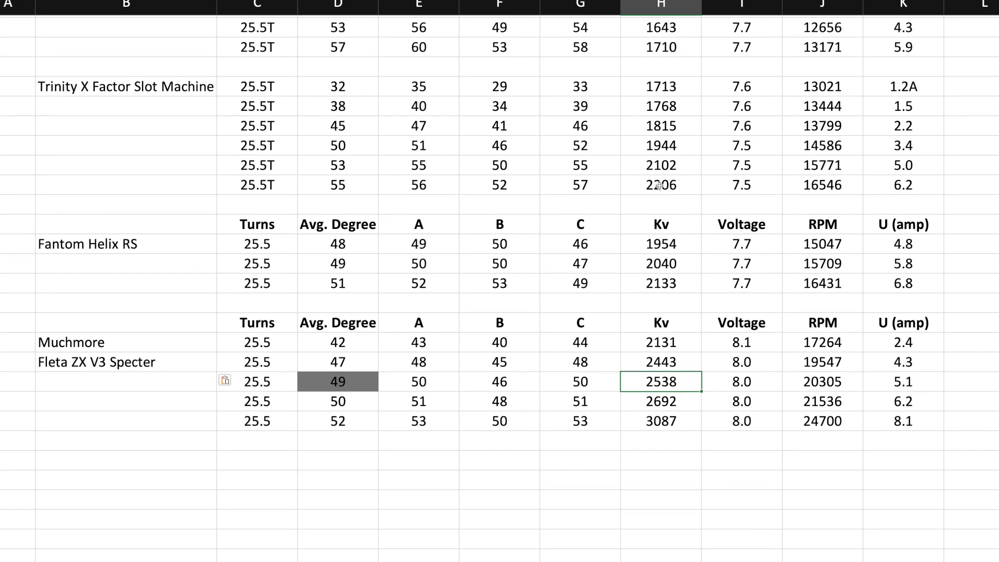
scroll(659, 186, up, 1)
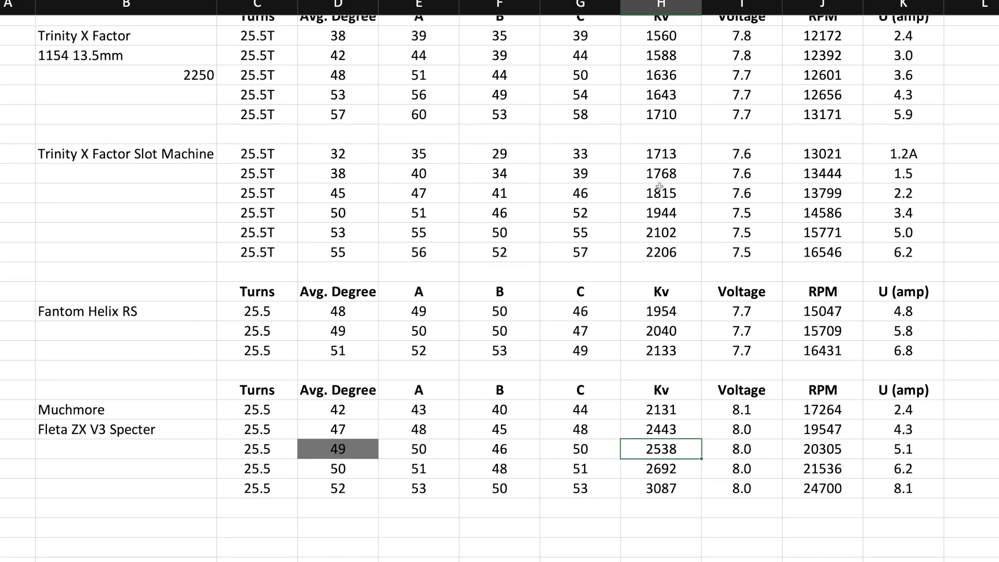
scroll(198, 161, up, 1)
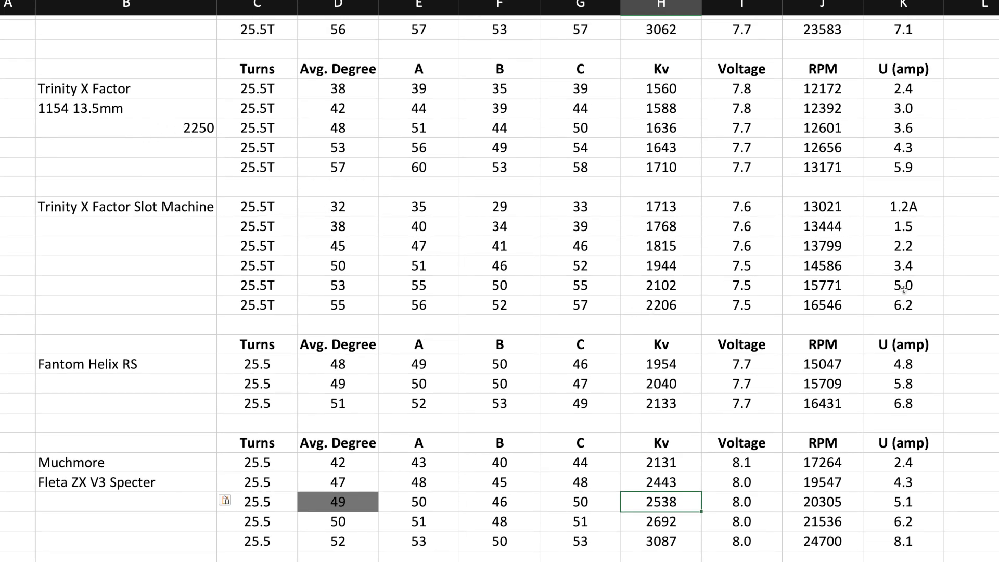
click(654, 287)
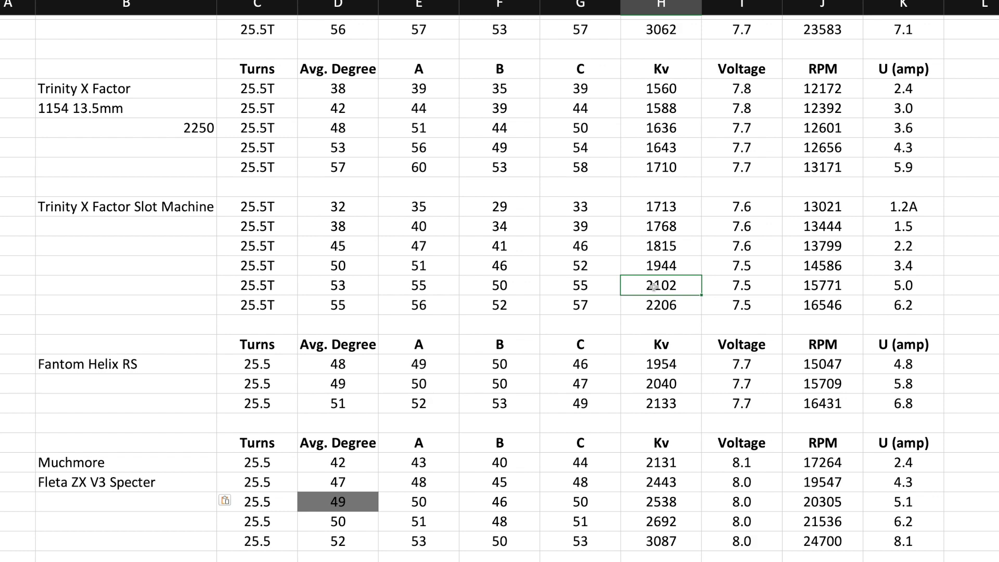
scroll(654, 287, up, 4)
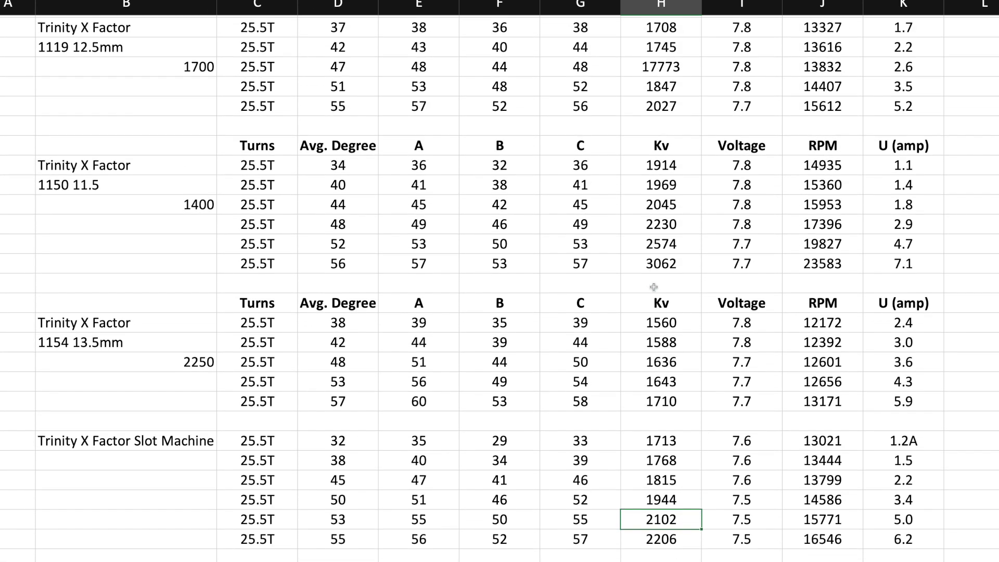
- Highlight the Trinity X Factor's 2574 Kv at 52 degrees, then 2331 and 2092 Kv in the 1117 table
scroll(655, 286, up, 3)
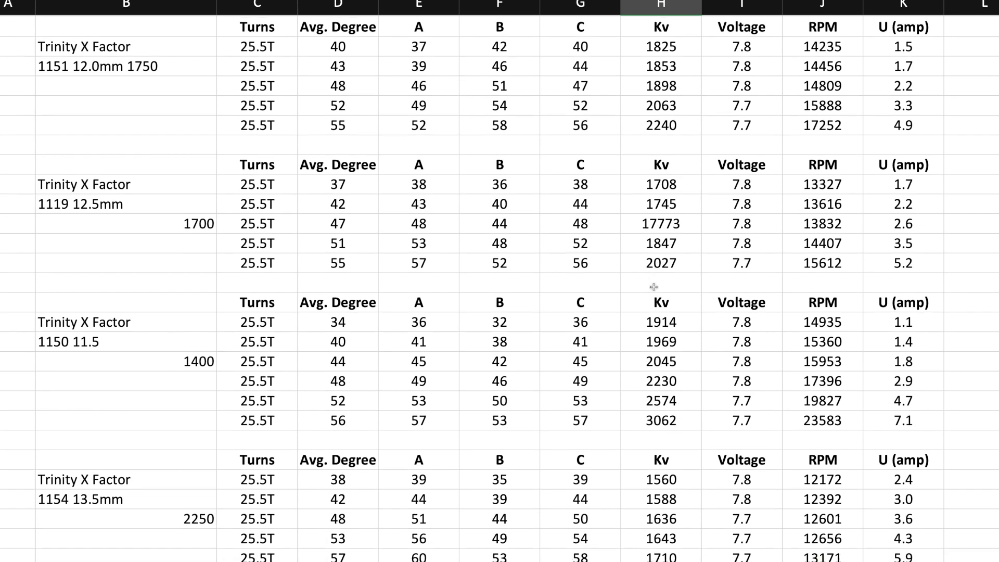
scroll(655, 286, down, 1)
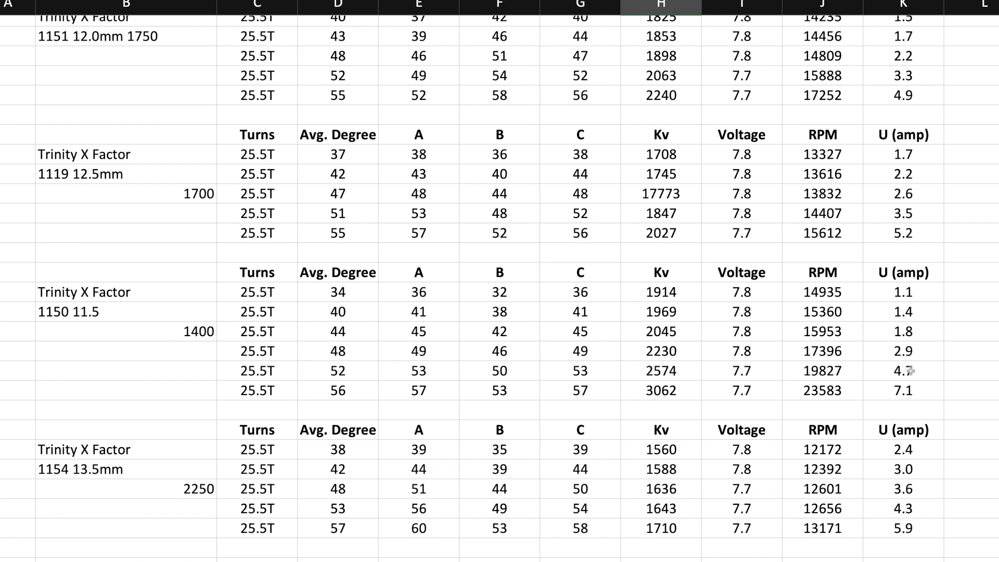
click(659, 372)
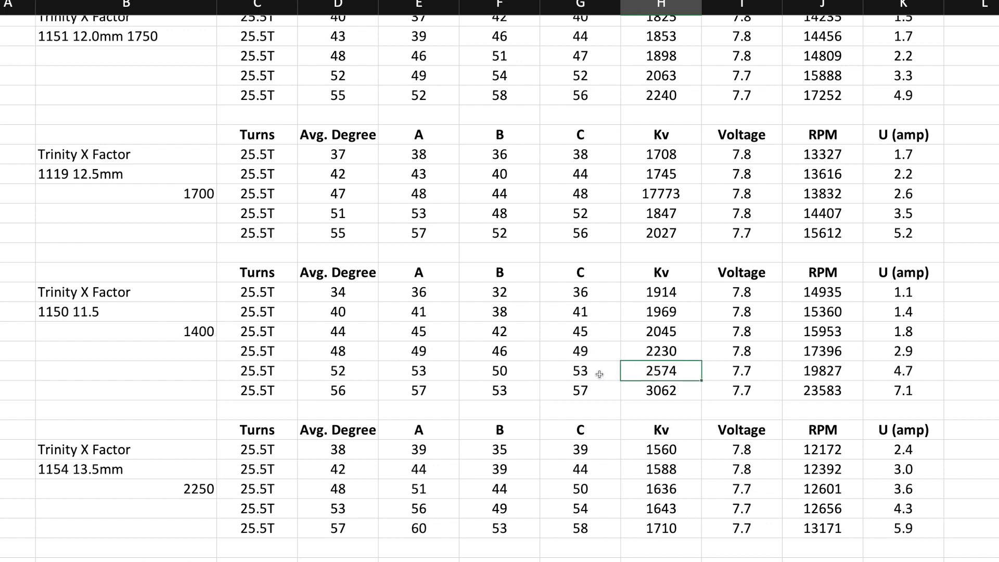
scroll(575, 370, up, 5)
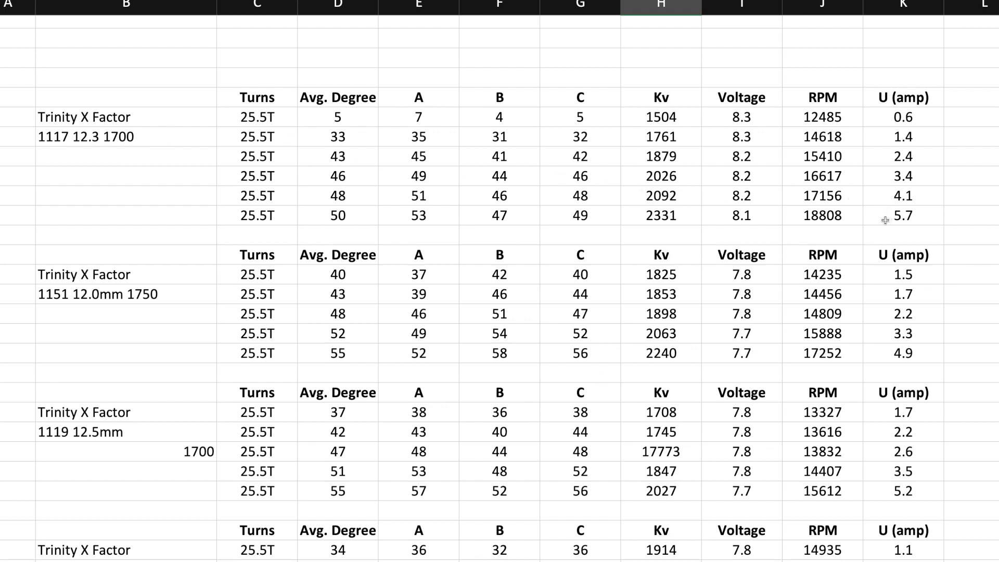
click(661, 218)
click(656, 203)
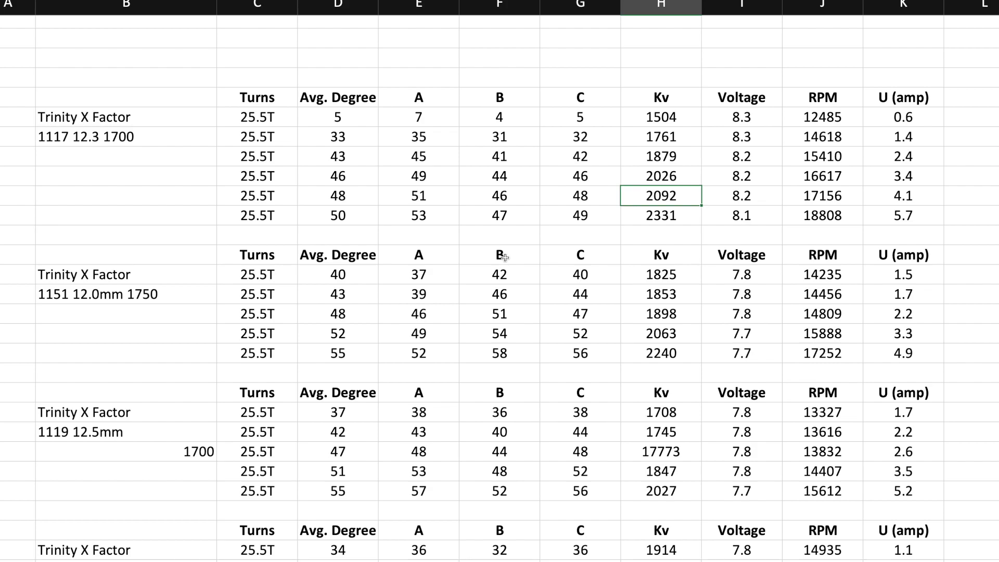
scroll(504, 256, up, 7)
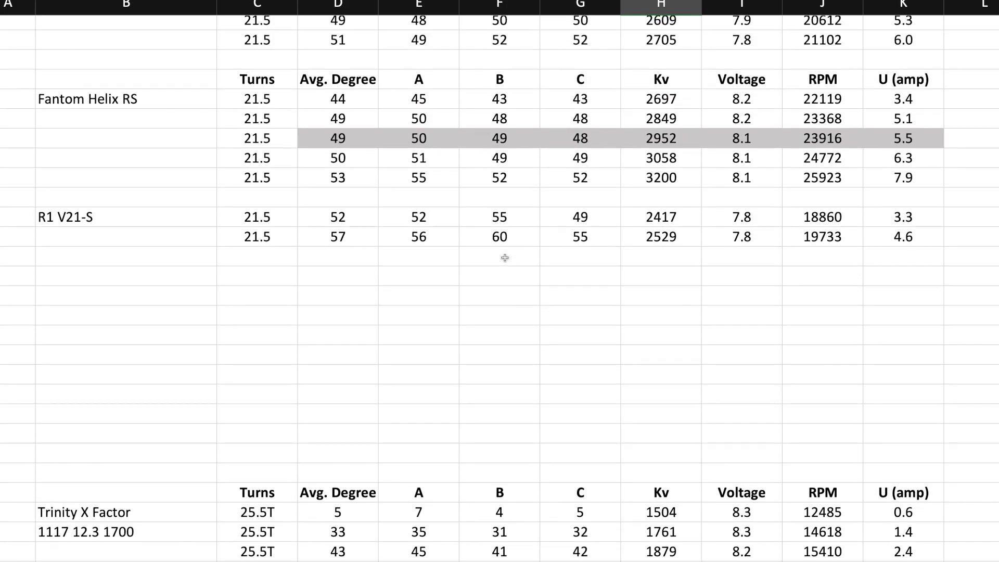
scroll(505, 258, up, 15)
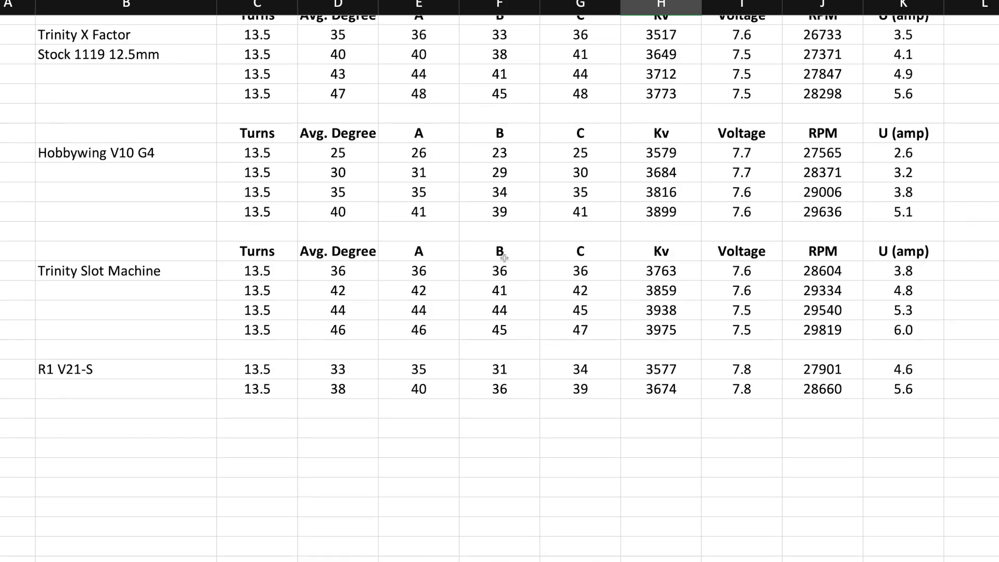
scroll(504, 258, up, 15)
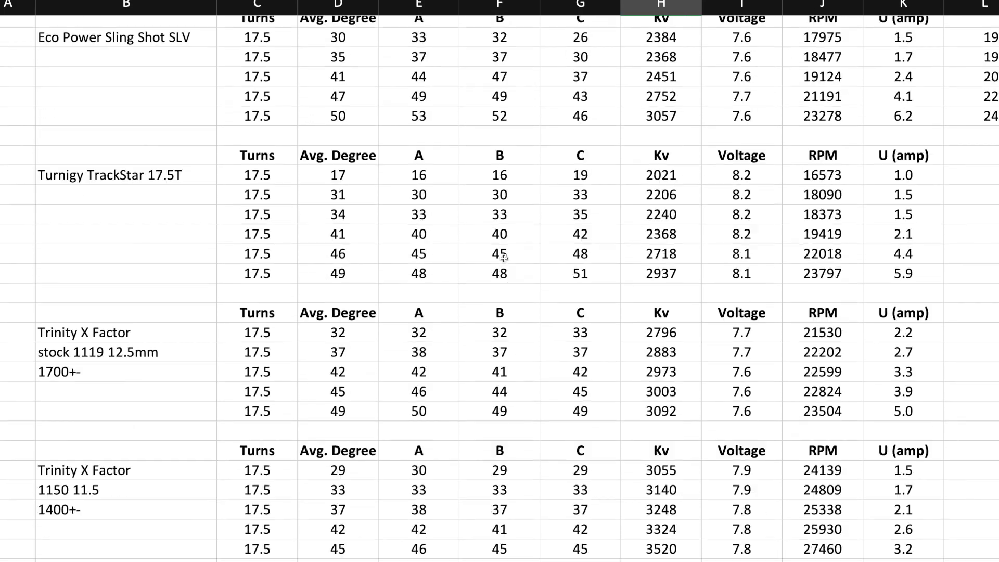
scroll(504, 258, up, 5)
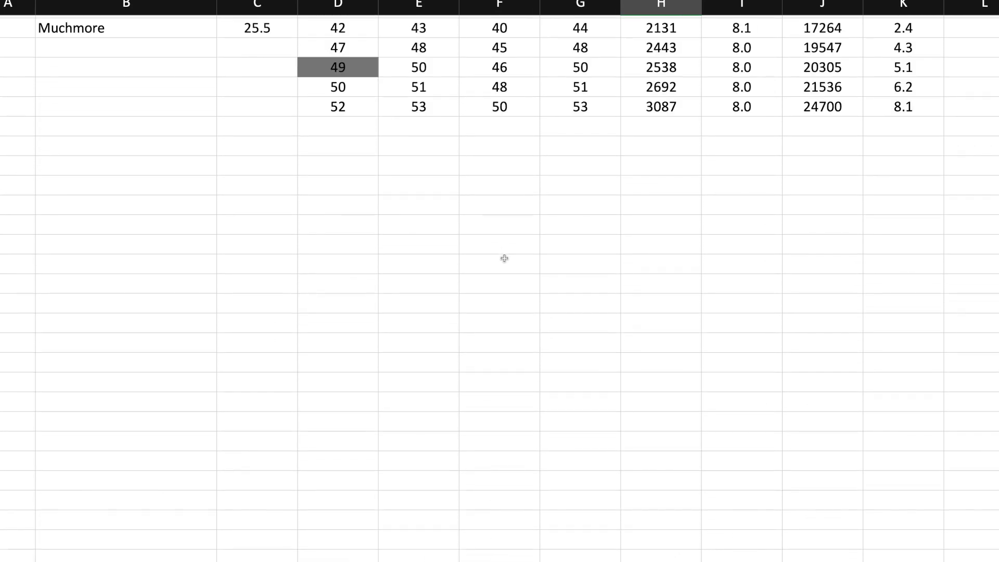
scroll(503, 257, up, 10)
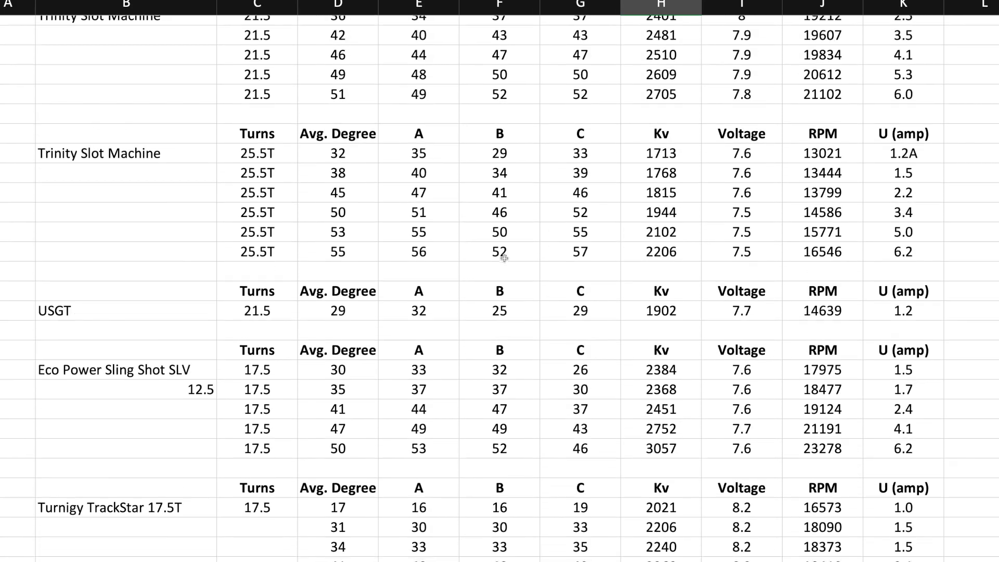
scroll(505, 257, up, 15)
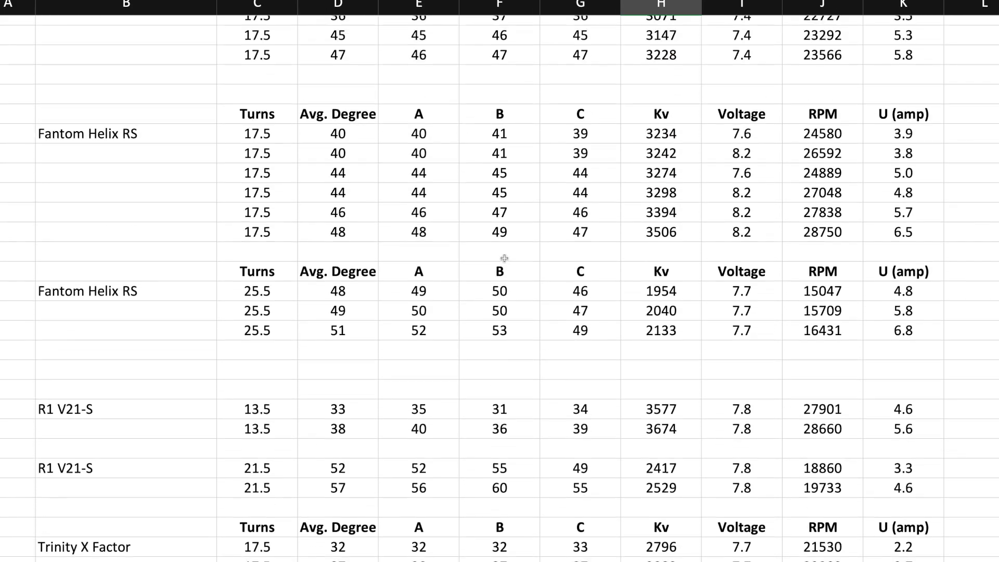
scroll(504, 258, up, 5)
scroll(505, 257, down, 3)
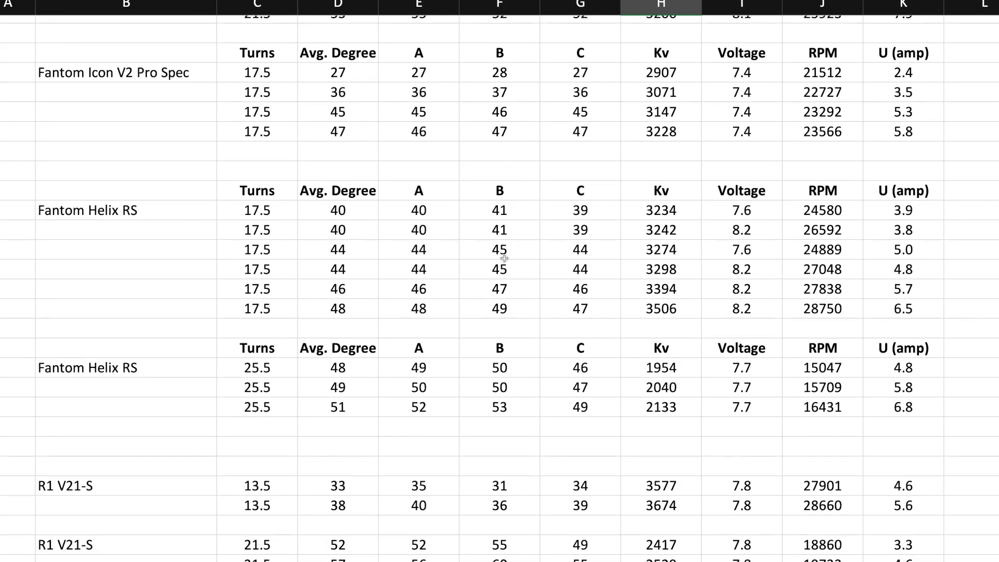
scroll(504, 258, up, 10)
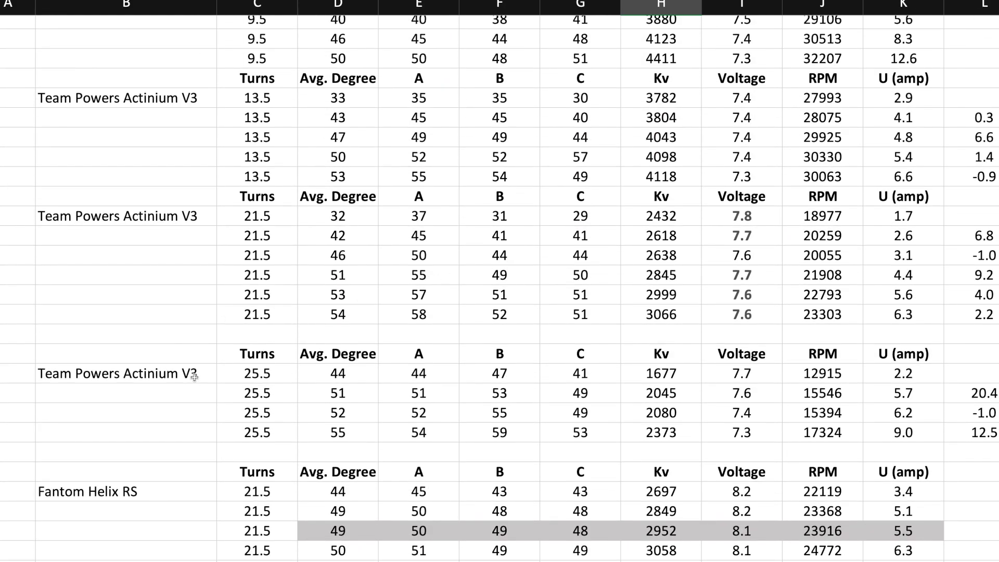
scroll(194, 364, down, 2)
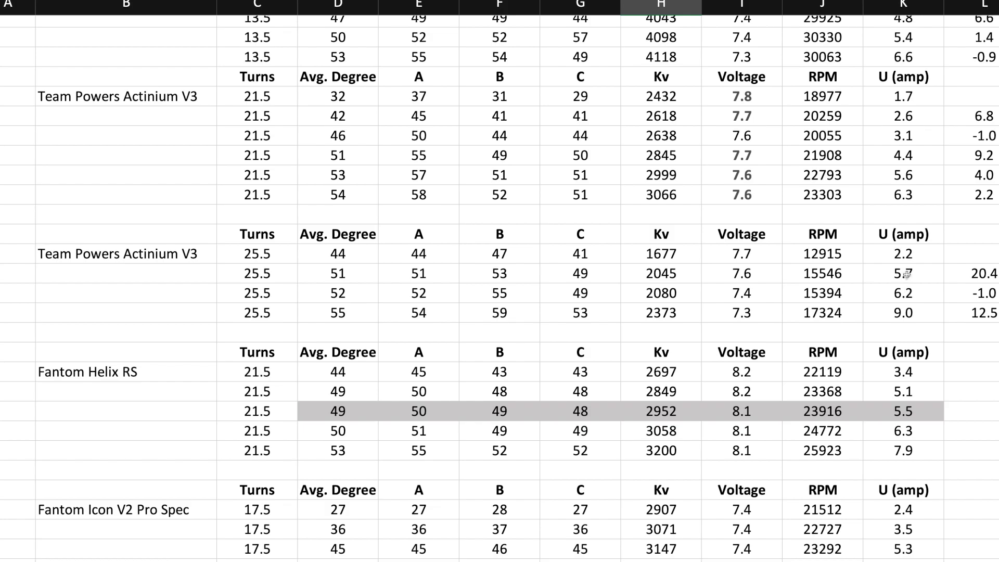
click(674, 277)
scroll(485, 323, down, 10)
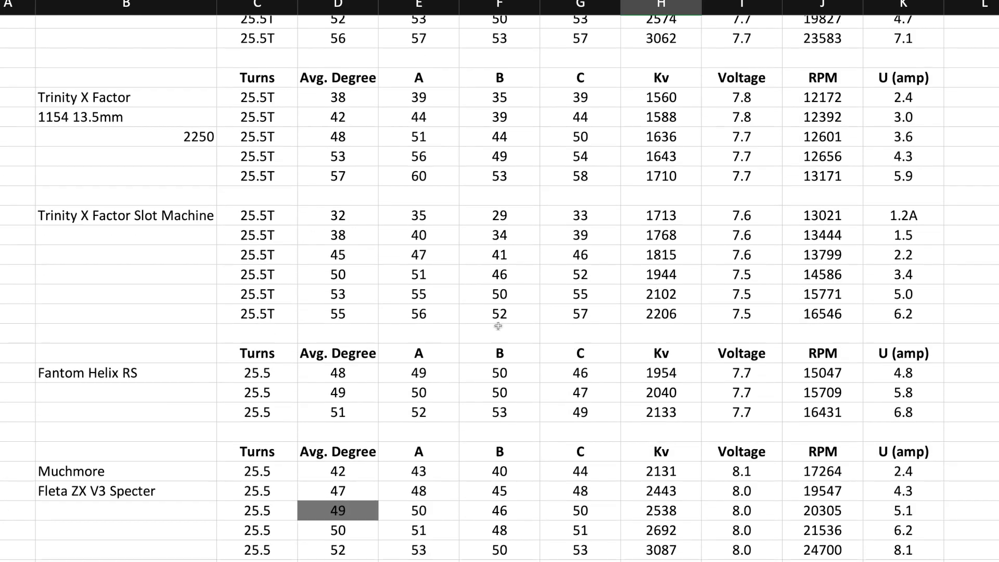
scroll(498, 326, down, 3)
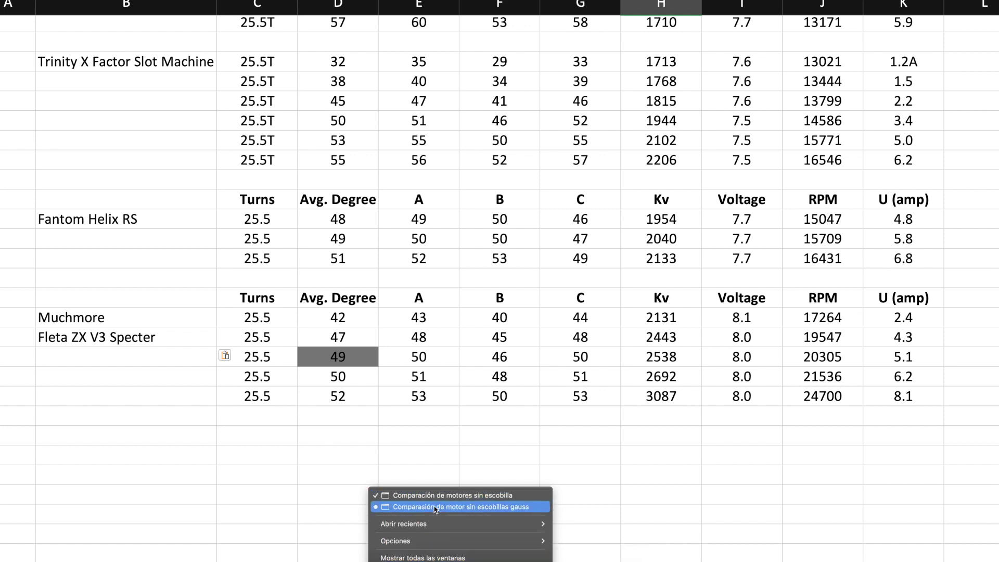
- Switch to the 'Comparación de motor sin escobillas gauss' workbook and scroll up to the Trinity Rotors rows
click(436, 508)
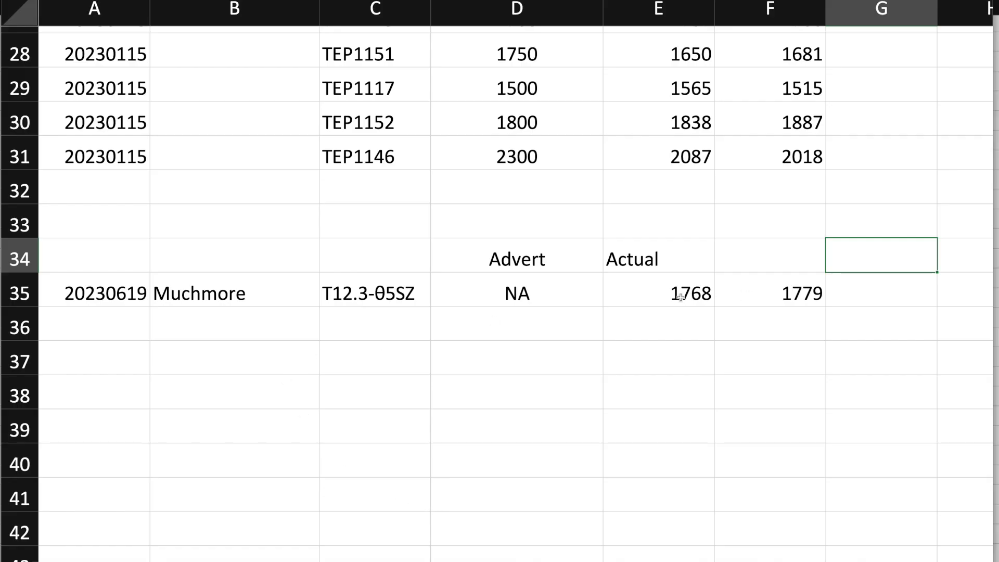
scroll(703, 303, up, 1)
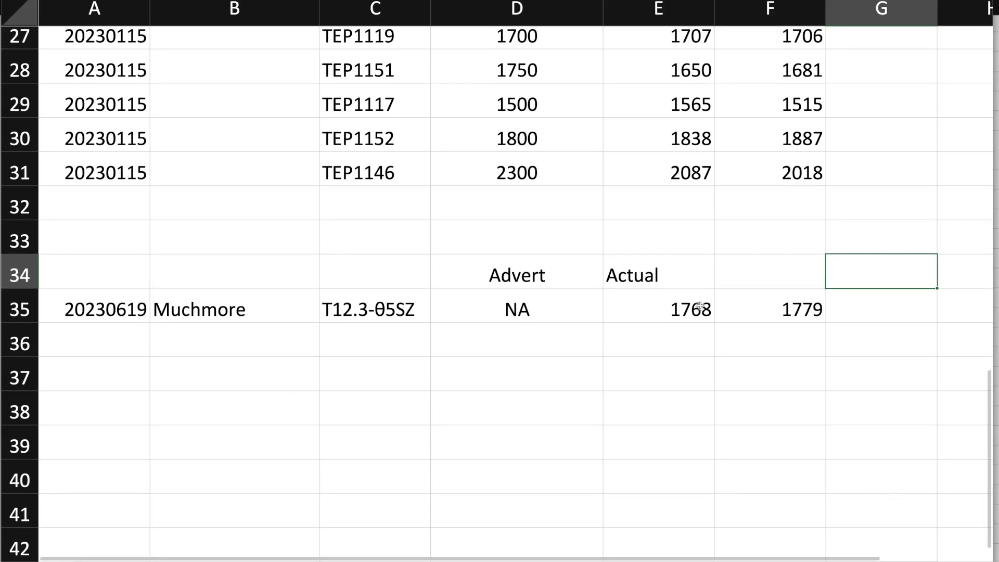
scroll(701, 306, up, 3)
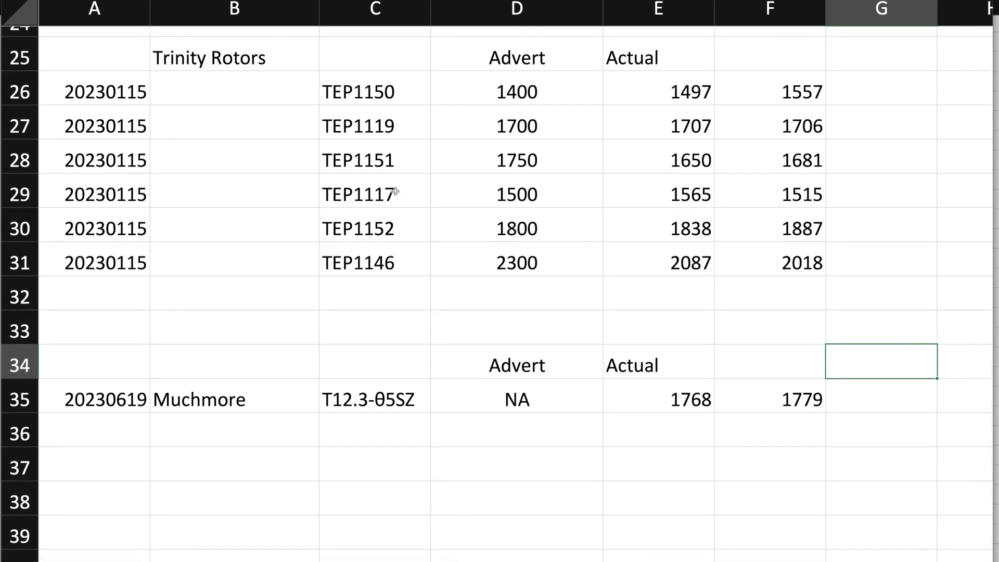
- Highlight the TEP1119 and TEP1117 rotor entries and TEP1119's 1707 actual gauss reading
click(415, 127)
click(407, 198)
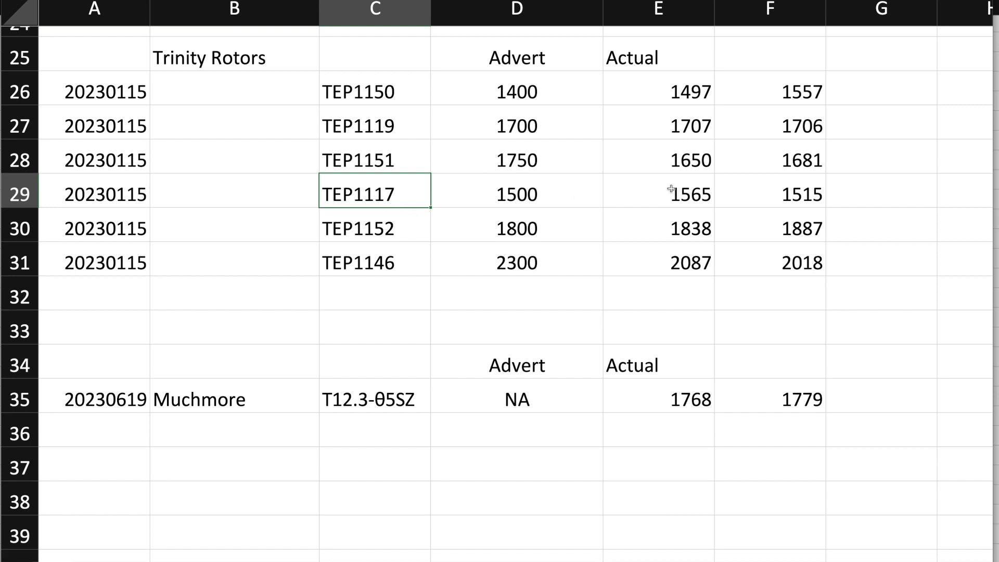
click(657, 127)
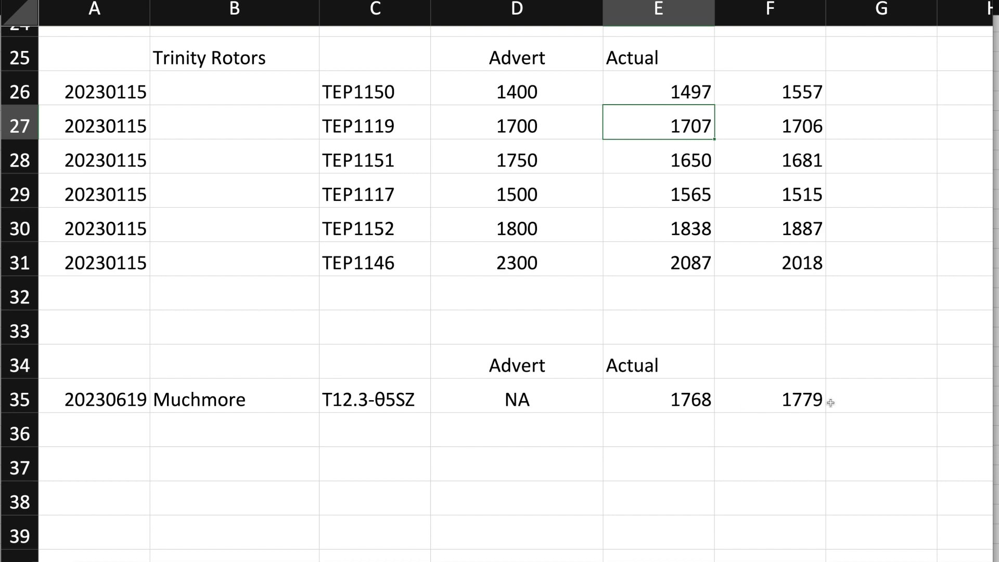
scroll(436, 268, up, 1)
scroll(437, 268, up, 4)
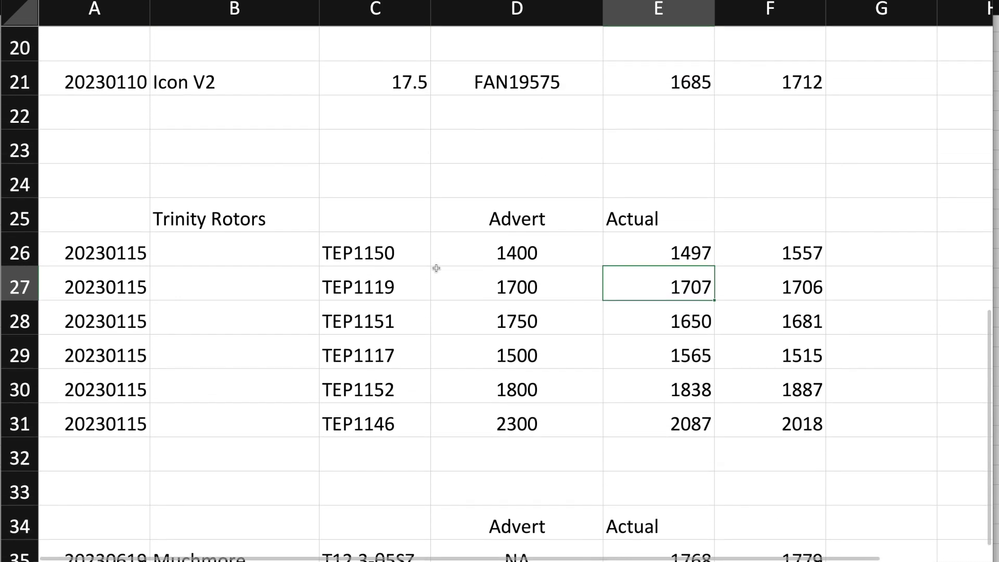
scroll(439, 271, up, 3)
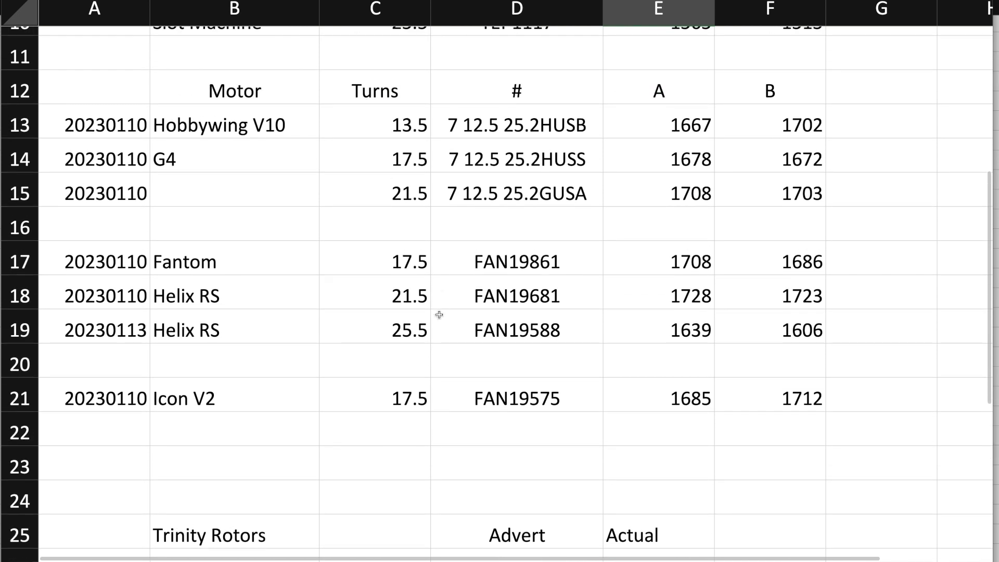
click(671, 332)
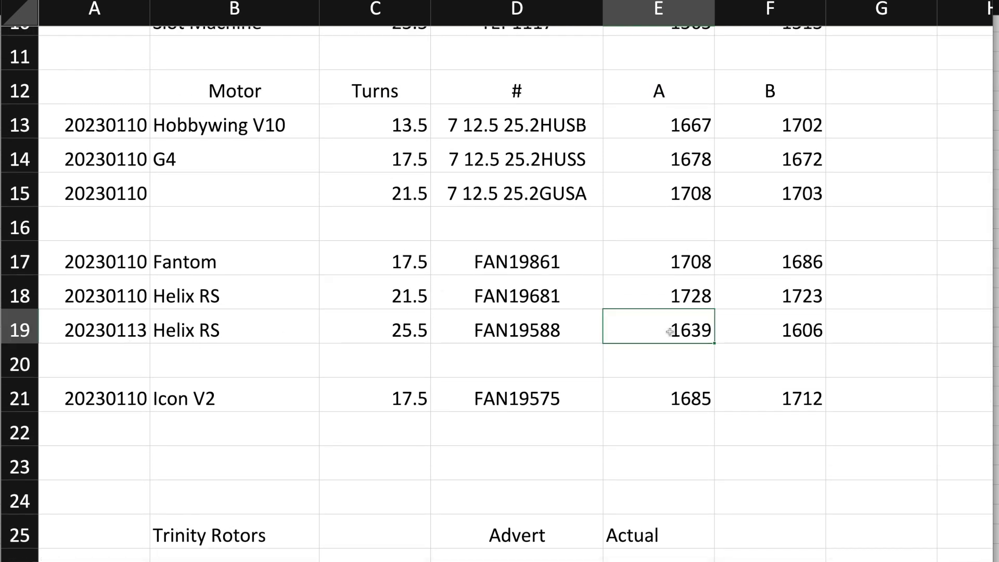
click(779, 332)
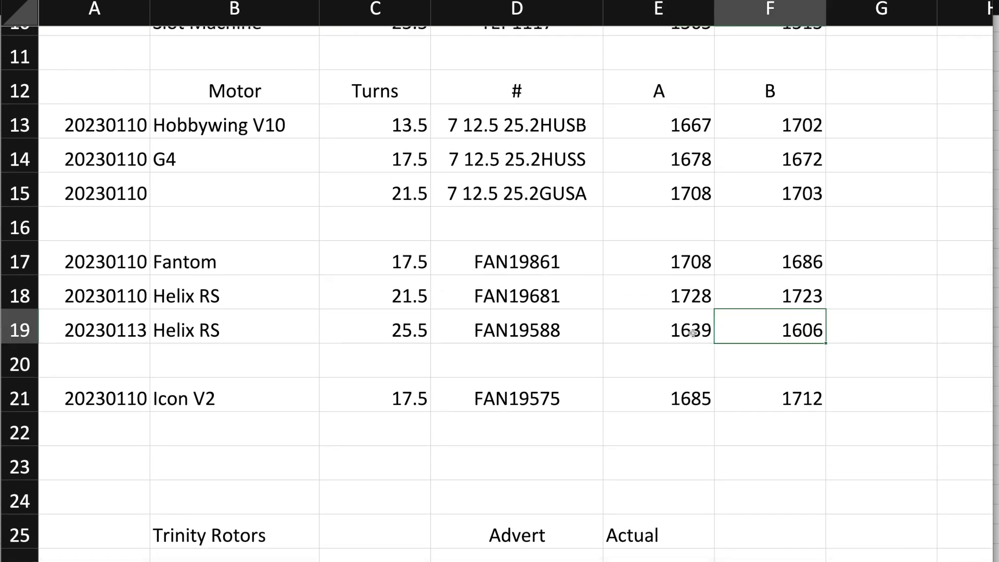
scroll(696, 333, down, 4)
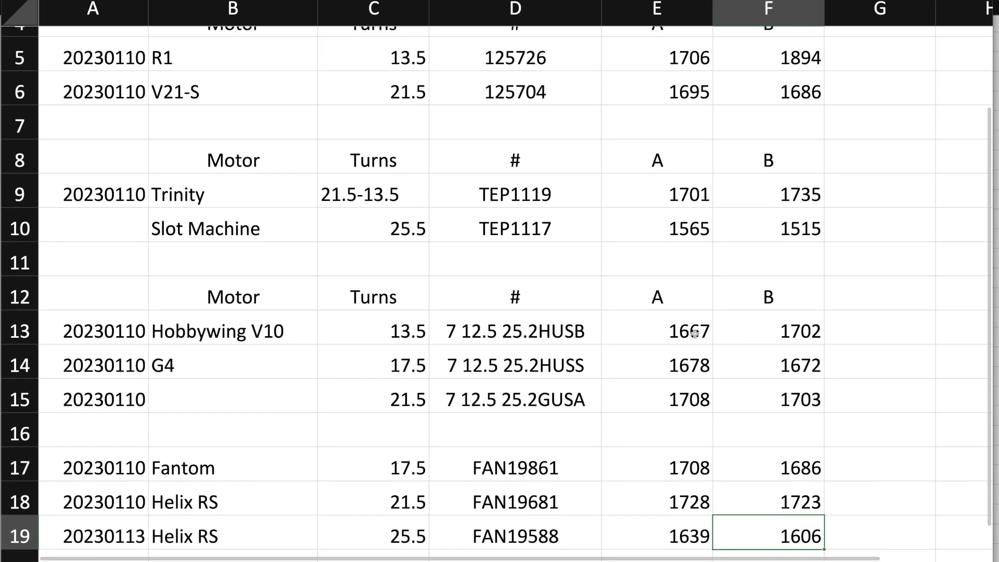
scroll(692, 340, down, 1)
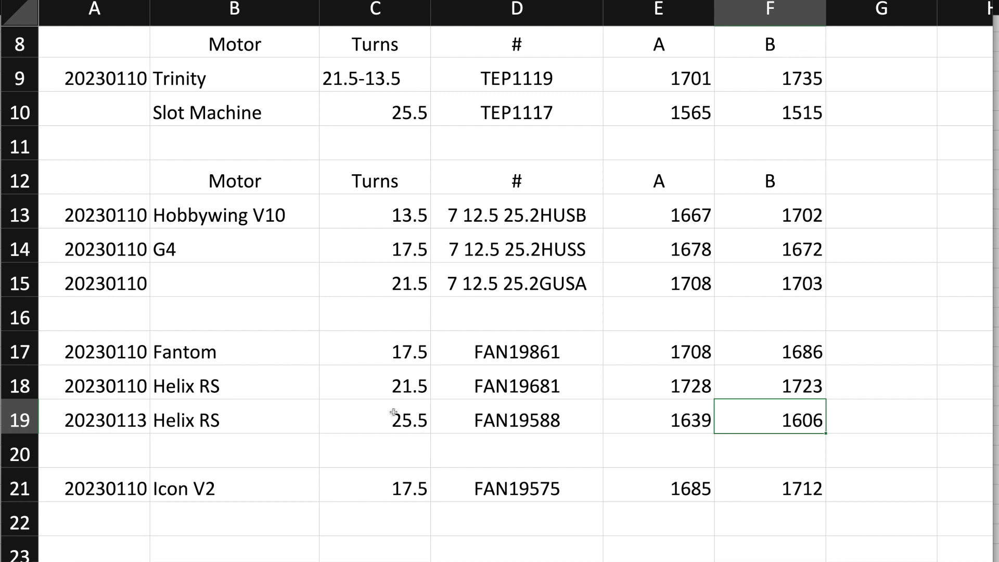
scroll(393, 416, up, 5)
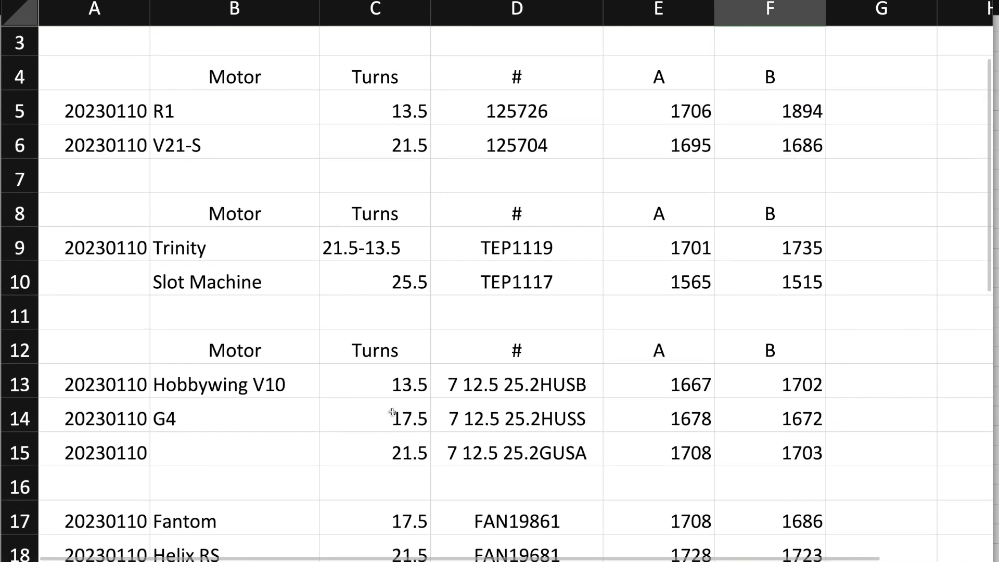
scroll(393, 413, up, 2)
scroll(392, 412, down, 10)
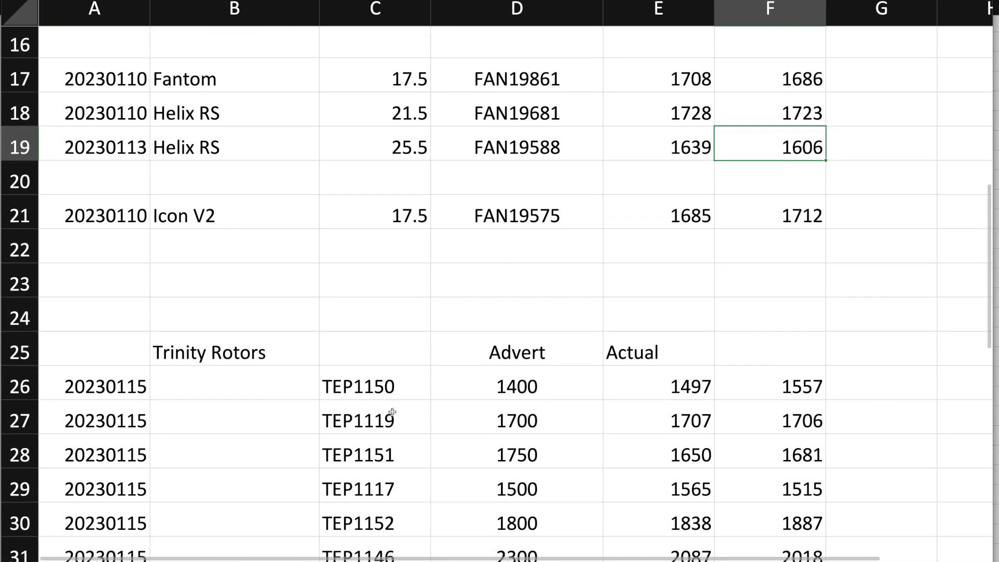
scroll(392, 412, up, 2)
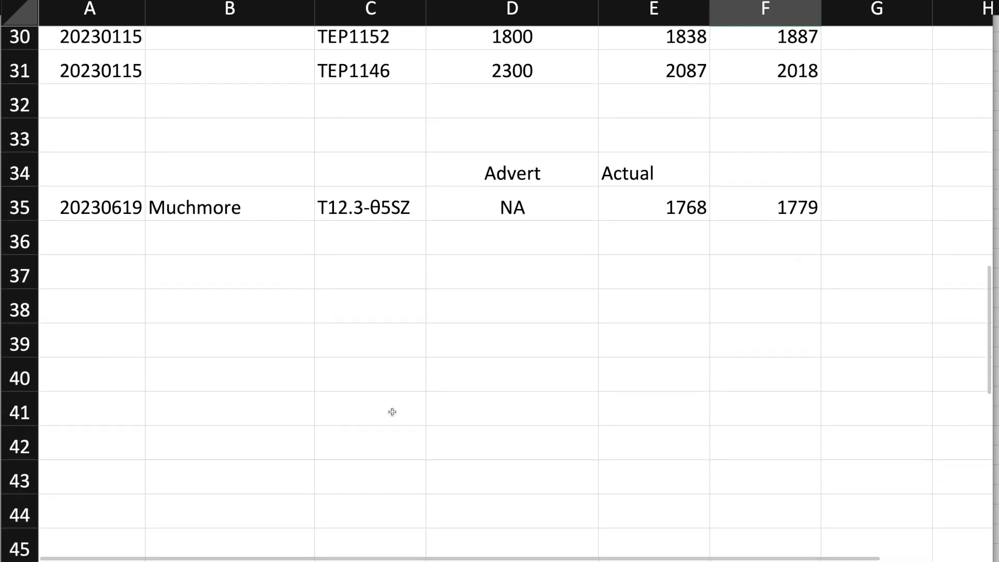